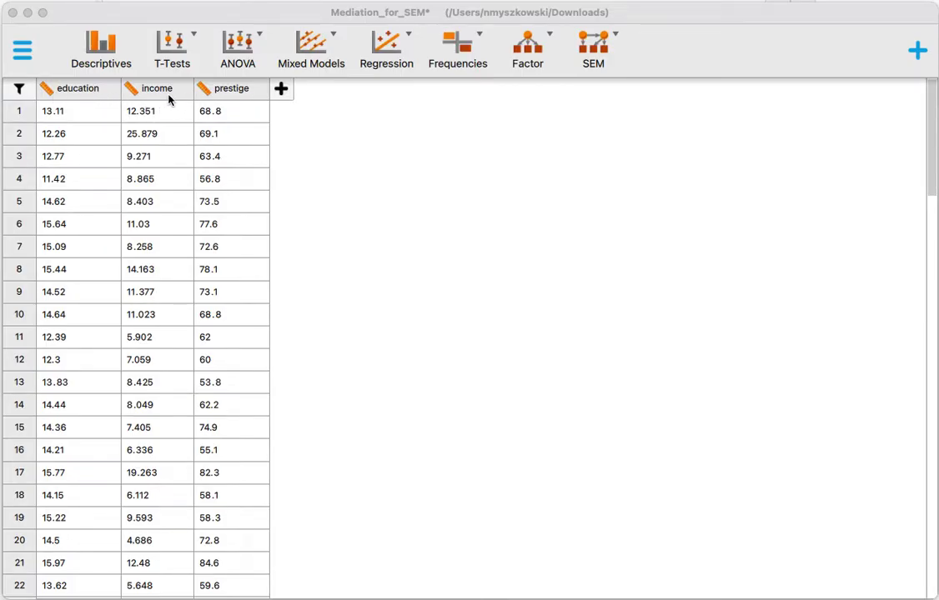
Step: Bring the JASP window with the Mediation_for_SEM data set into focus
click(646, 46)
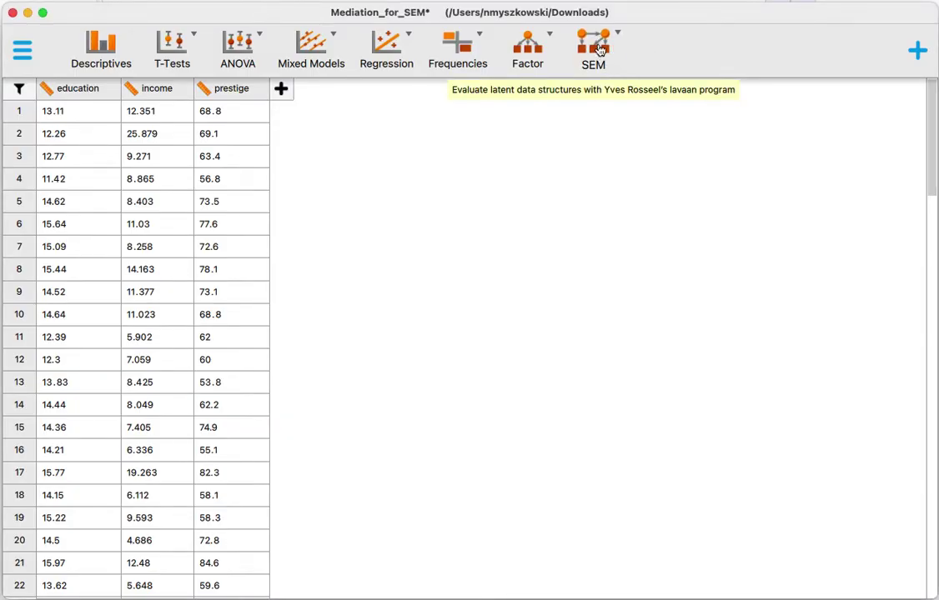
Step: Toggle the SEM module off and on again, then bring up the list of SEM analyses
click(915, 52)
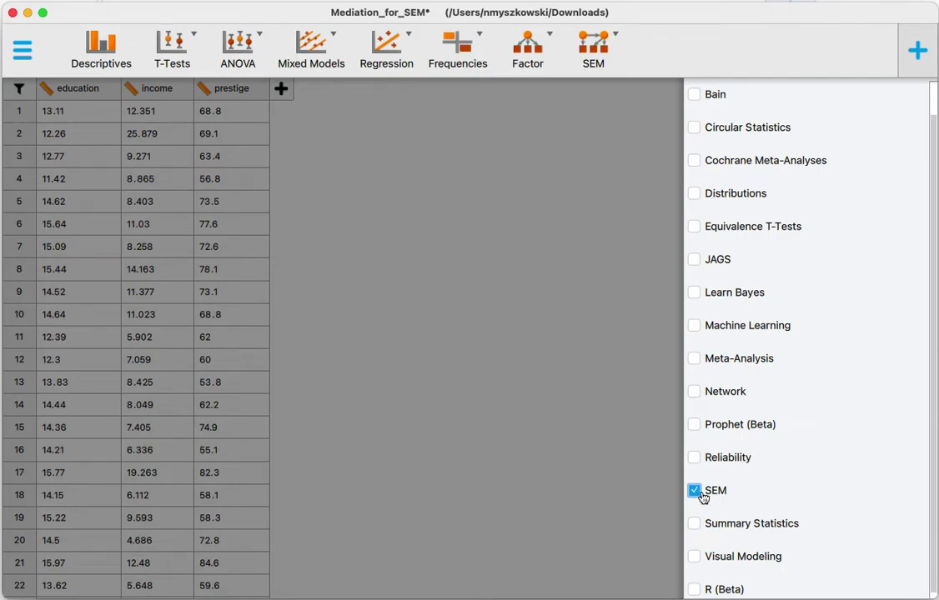
click(694, 491)
click(695, 491)
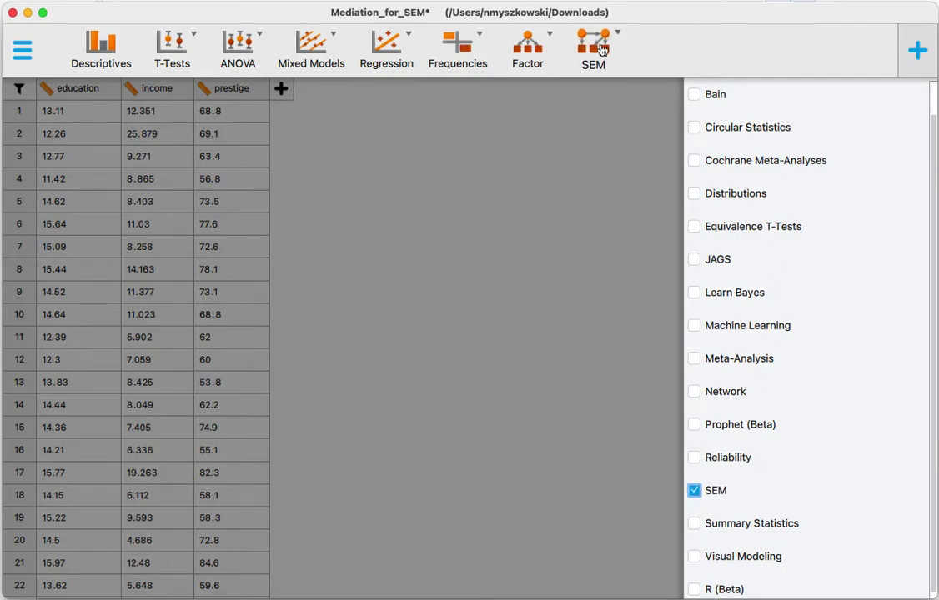
click(916, 52)
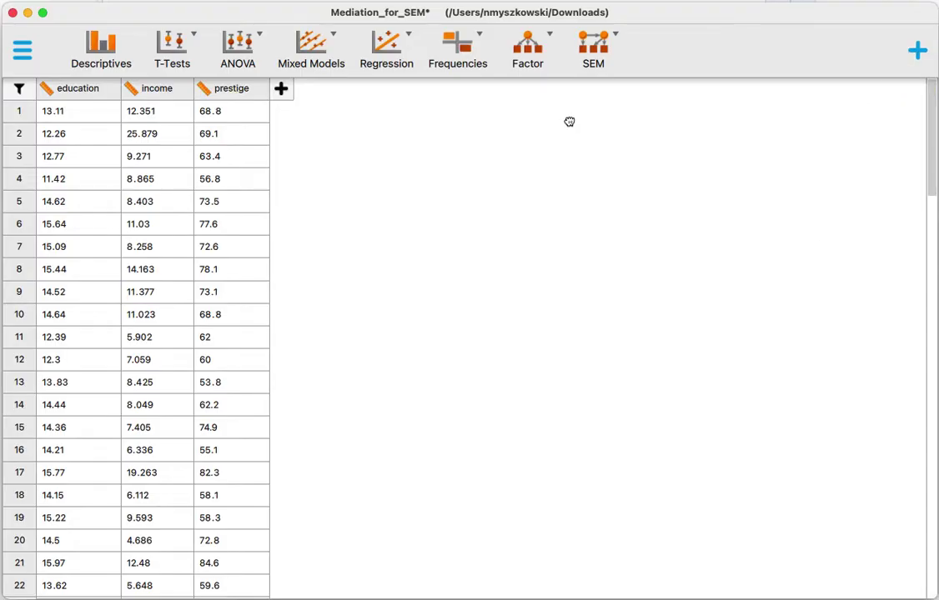
click(602, 41)
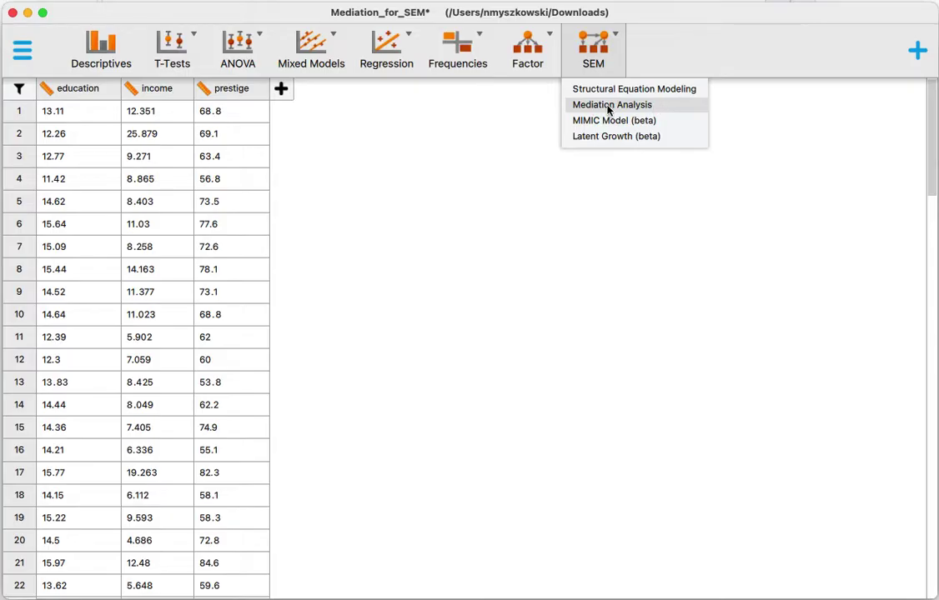
Step: Run a Mediation Analysis with education as predictor, income as mediator and prestige as outcome
click(682, 110)
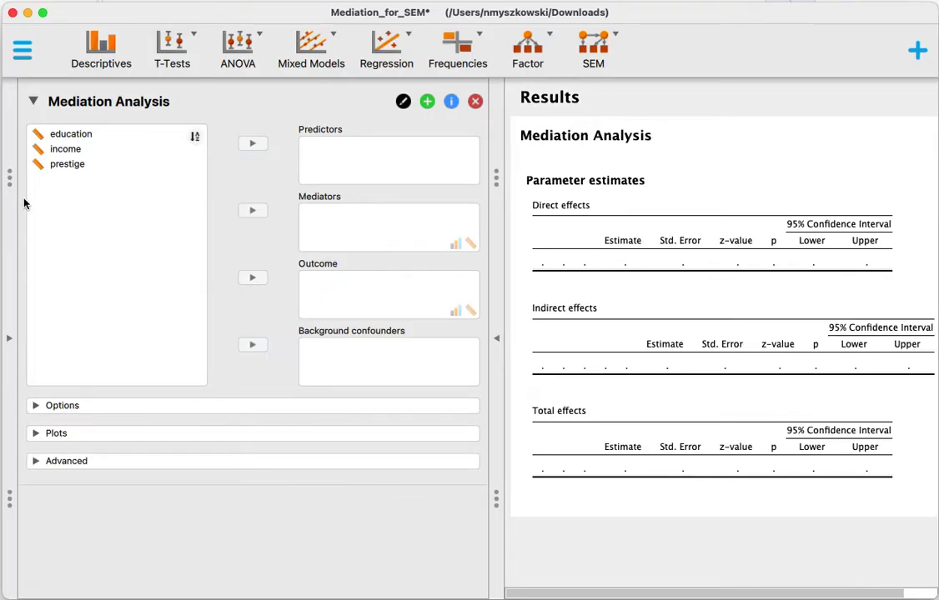
click(109, 140)
click(252, 143)
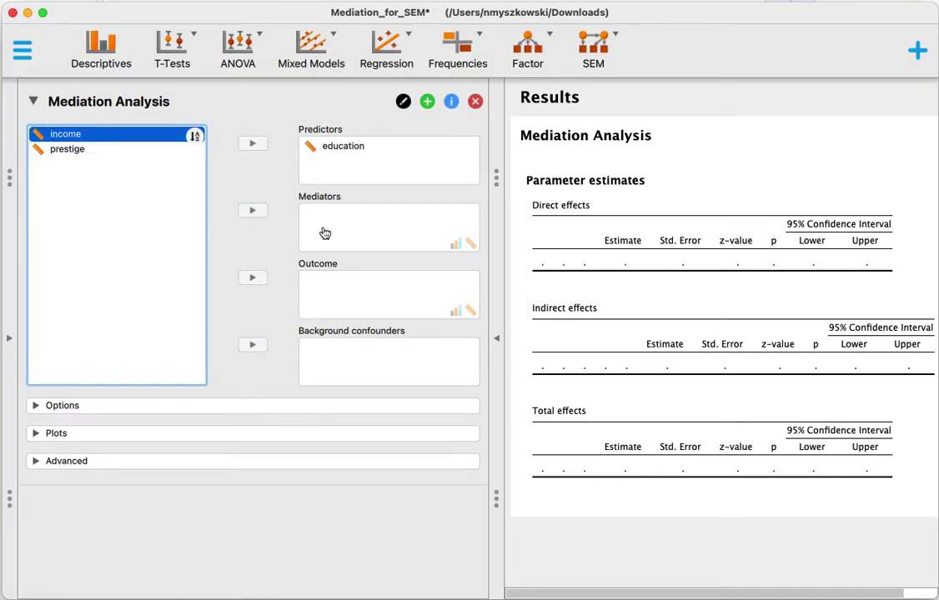
click(71, 135)
click(252, 210)
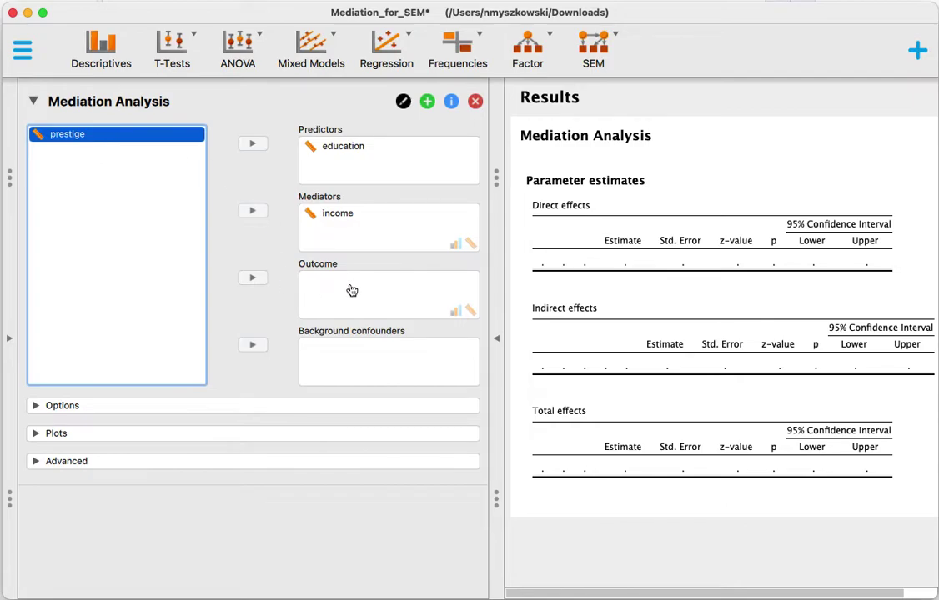
click(252, 279)
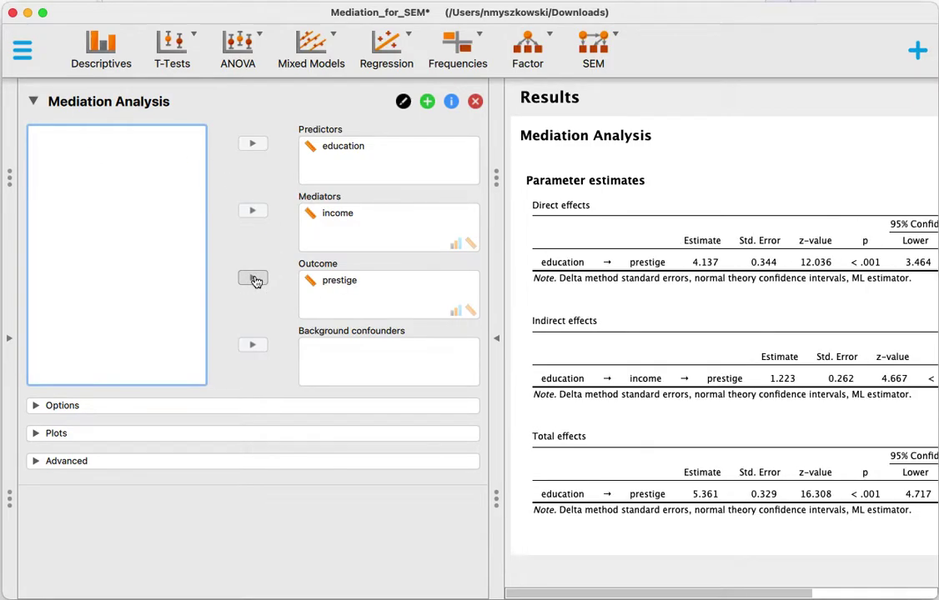
click(497, 342)
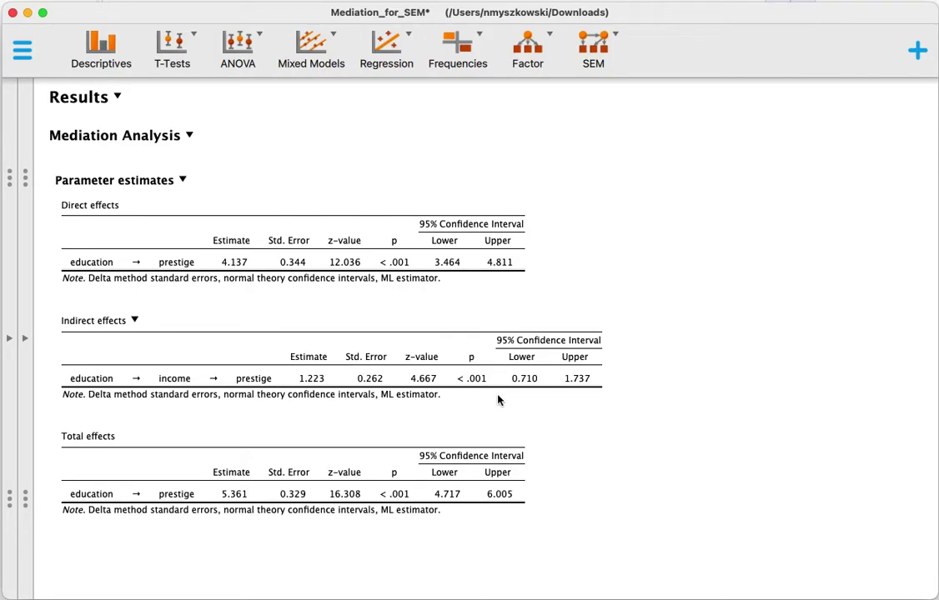
Step: Bring back the mediation settings and expand the Options and Plots sections
click(27, 339)
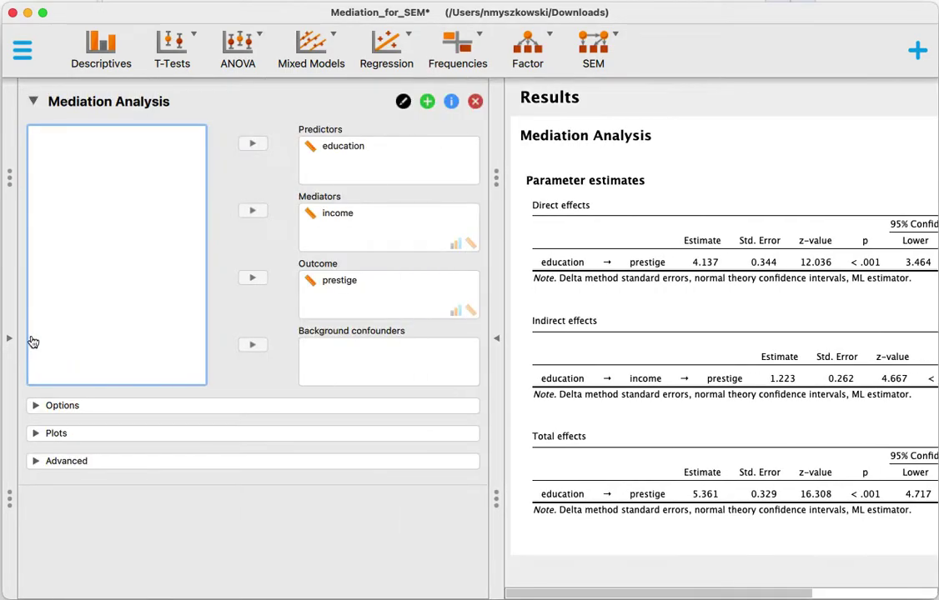
click(34, 406)
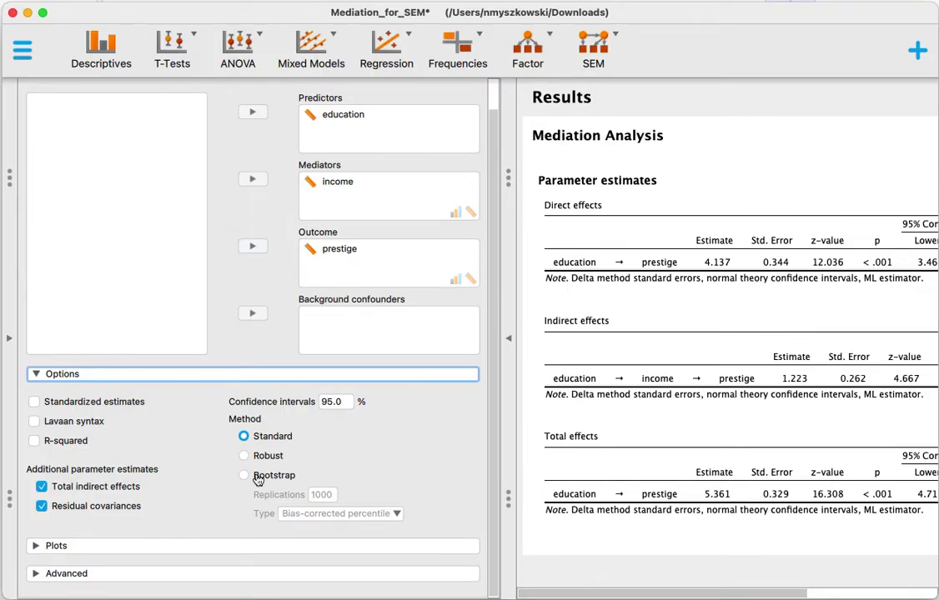
click(37, 547)
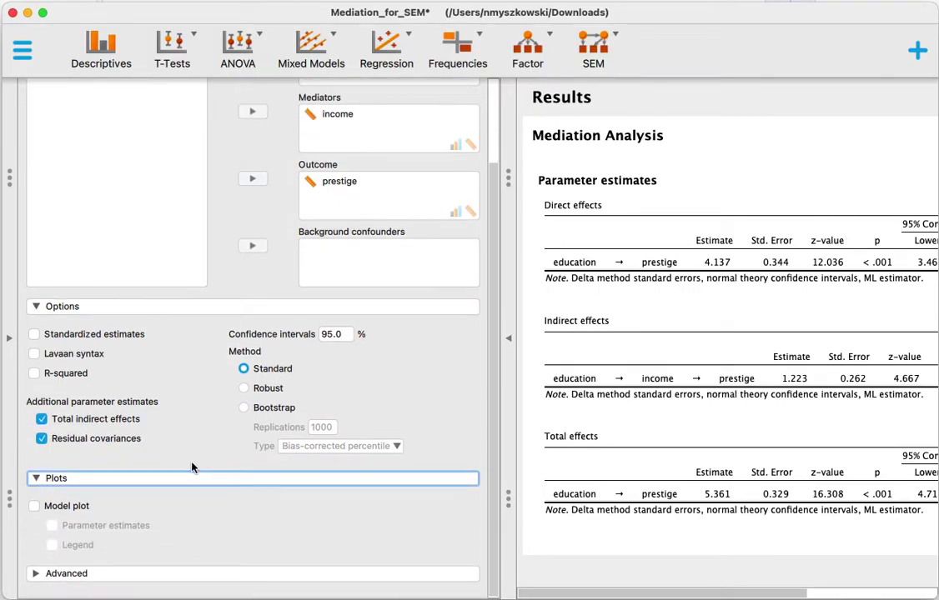
Step: Add a model path plot showing the parameter estimates
click(35, 508)
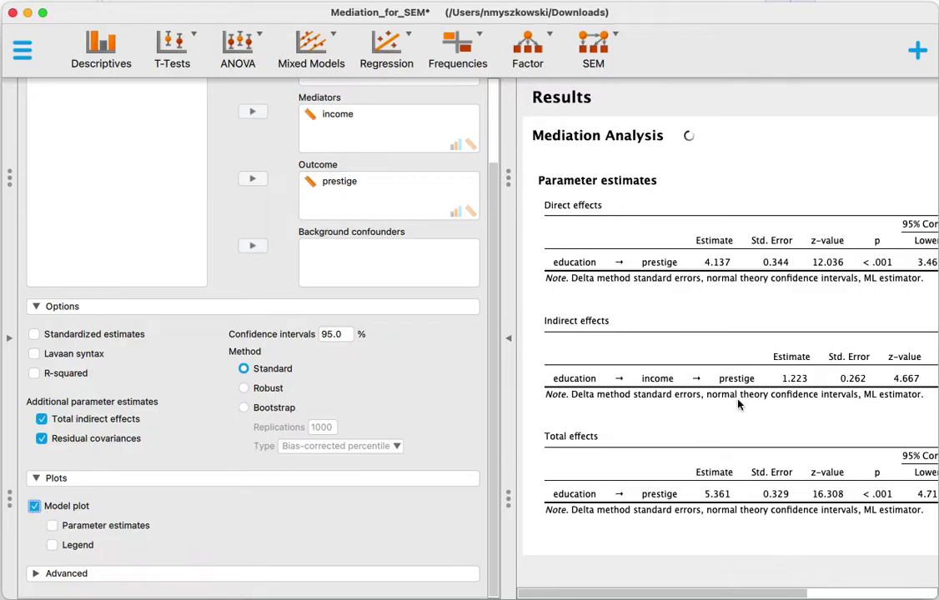
scroll(748, 378, down, 8)
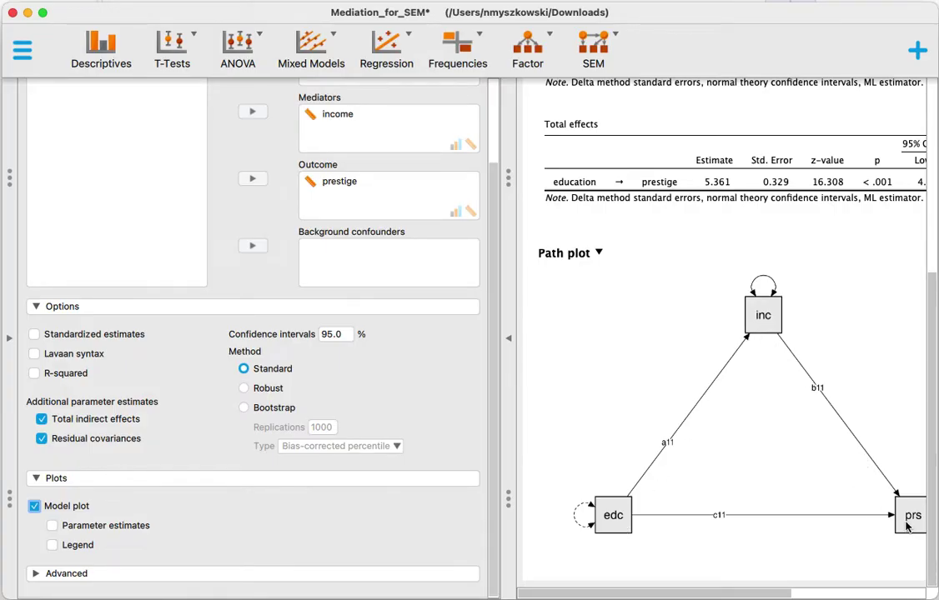
click(96, 525)
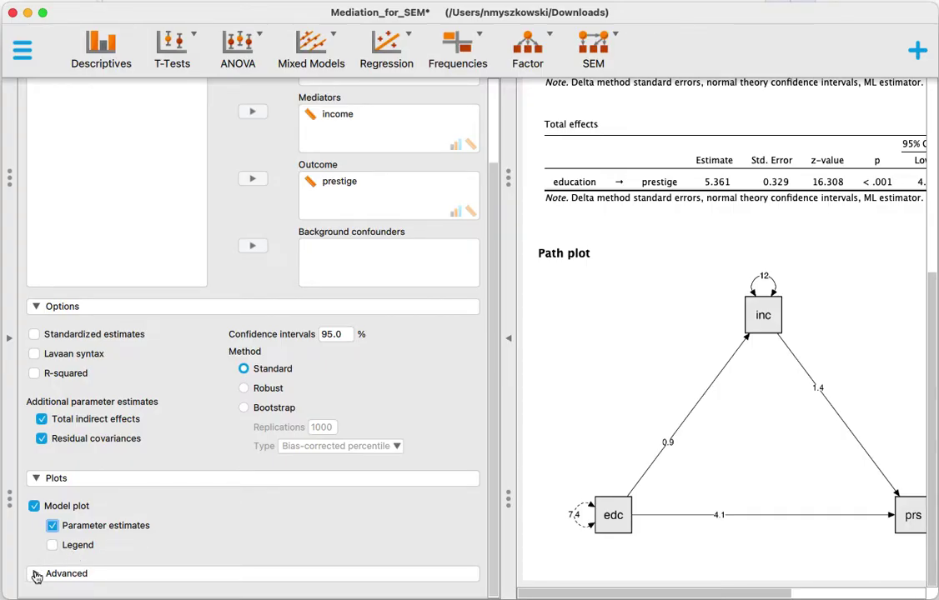
Step: Turn standardized estimates back on and expand the Advanced estimation options
click(34, 334)
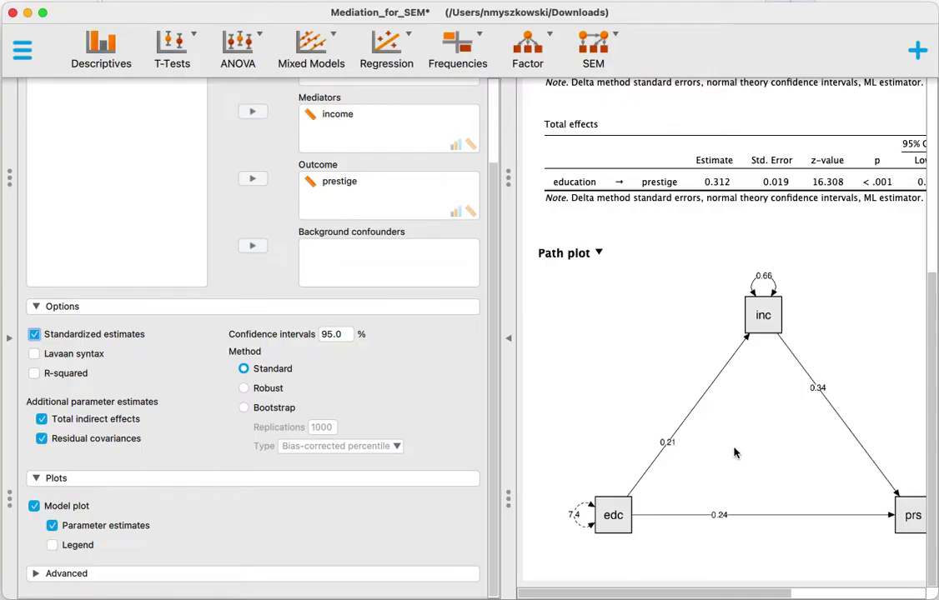
scroll(735, 450, up, 5)
scroll(735, 451, up, 1)
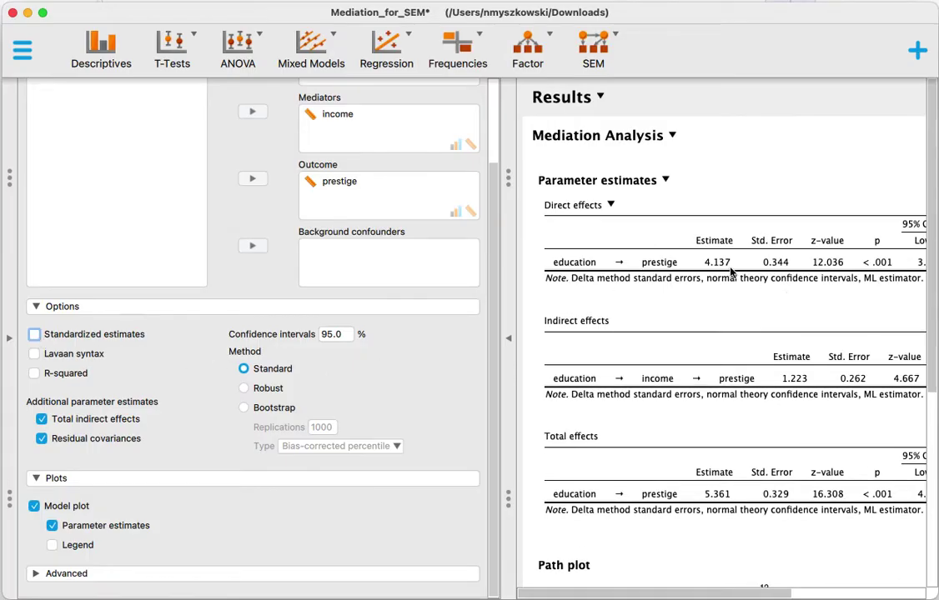
click(108, 333)
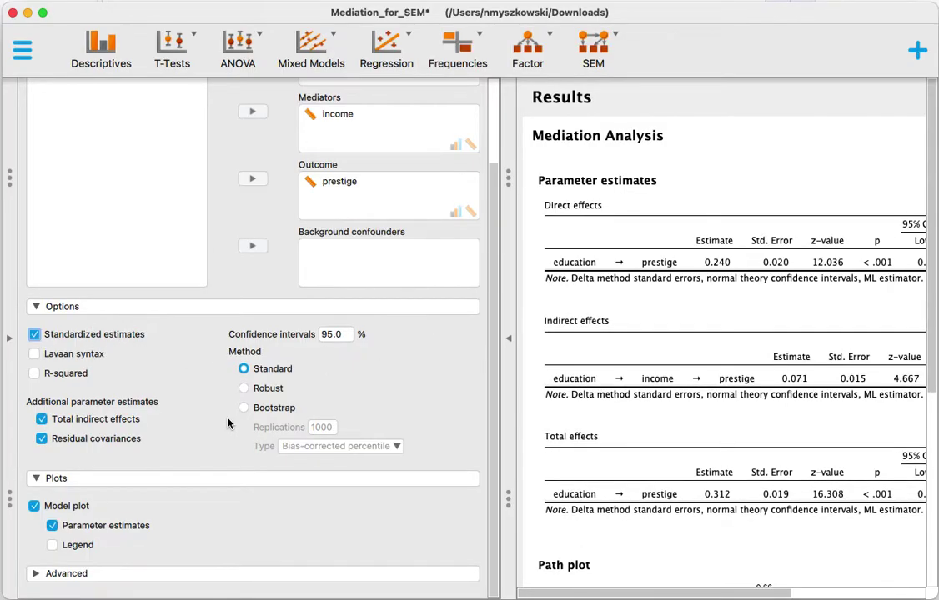
scroll(622, 429, down, 10)
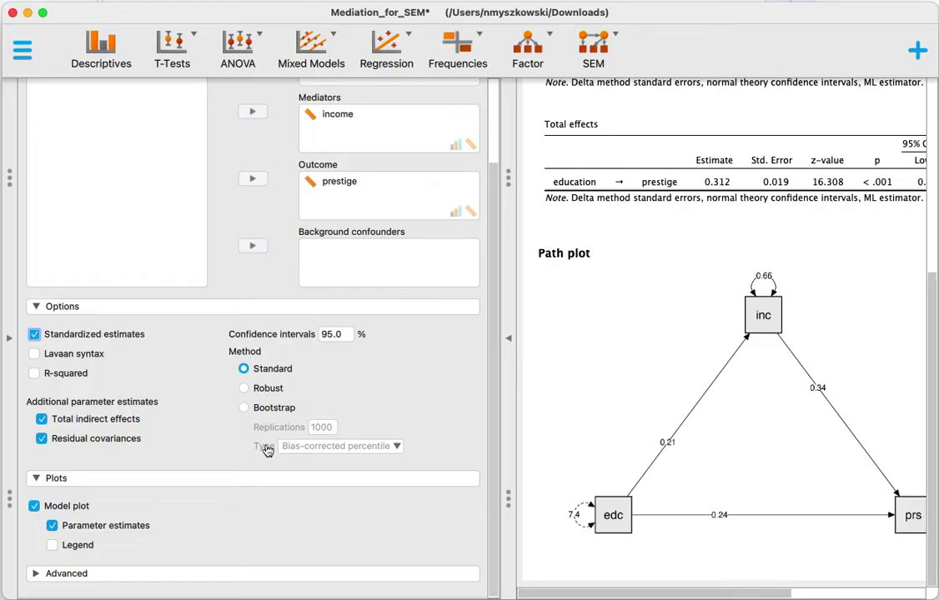
click(44, 573)
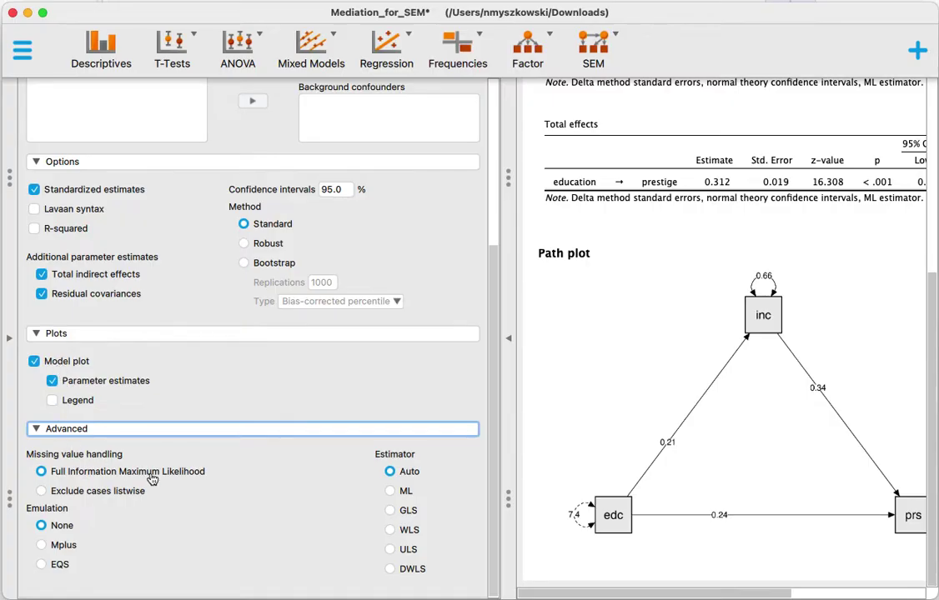
Step: Show the mediation model's lavaan syntax and select its regression and effect lines
scroll(269, 442, up, 3)
scroll(268, 440, down, 3)
scroll(156, 325, up, 1)
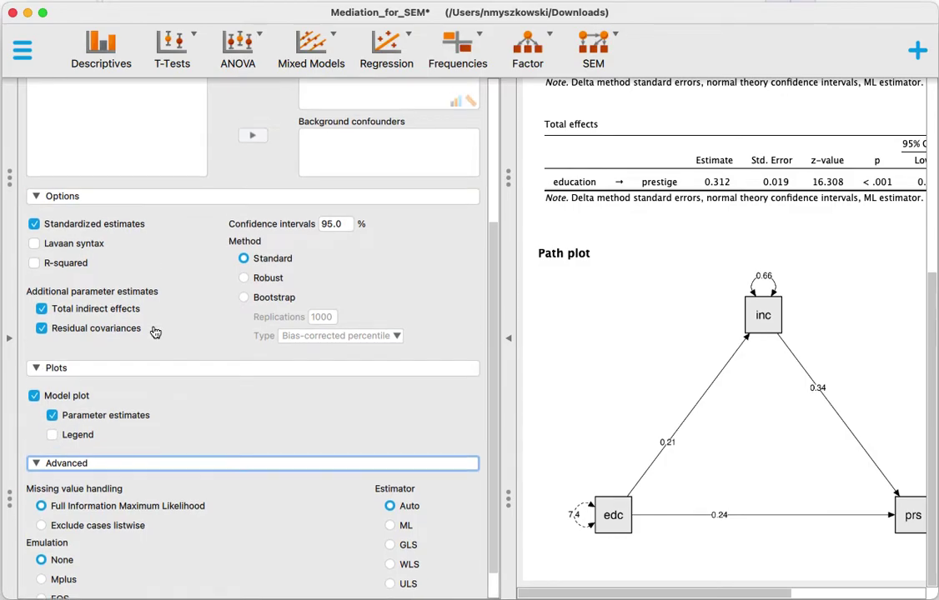
click(35, 250)
scroll(604, 328, down, 5)
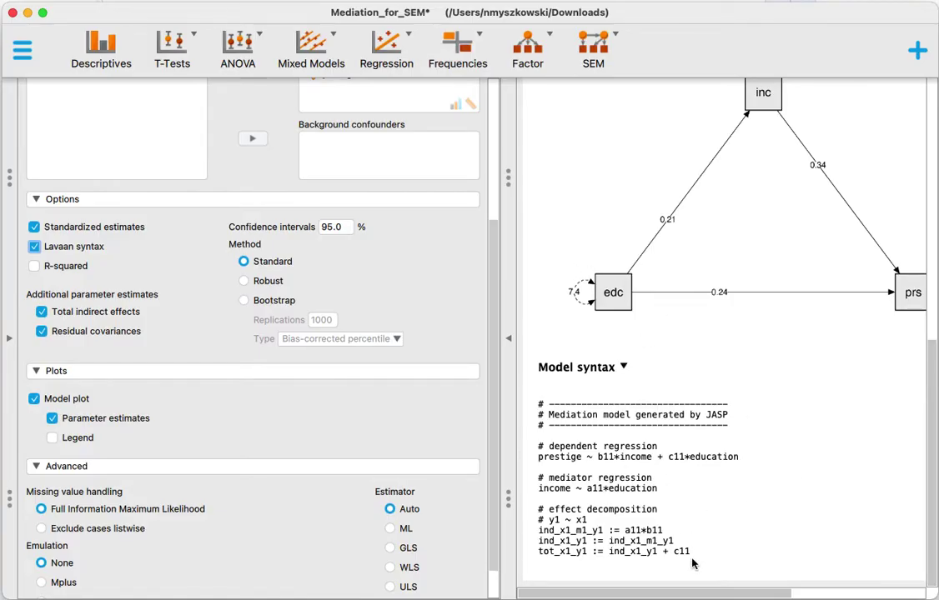
drag(691, 552, 534, 443)
key(super+c)
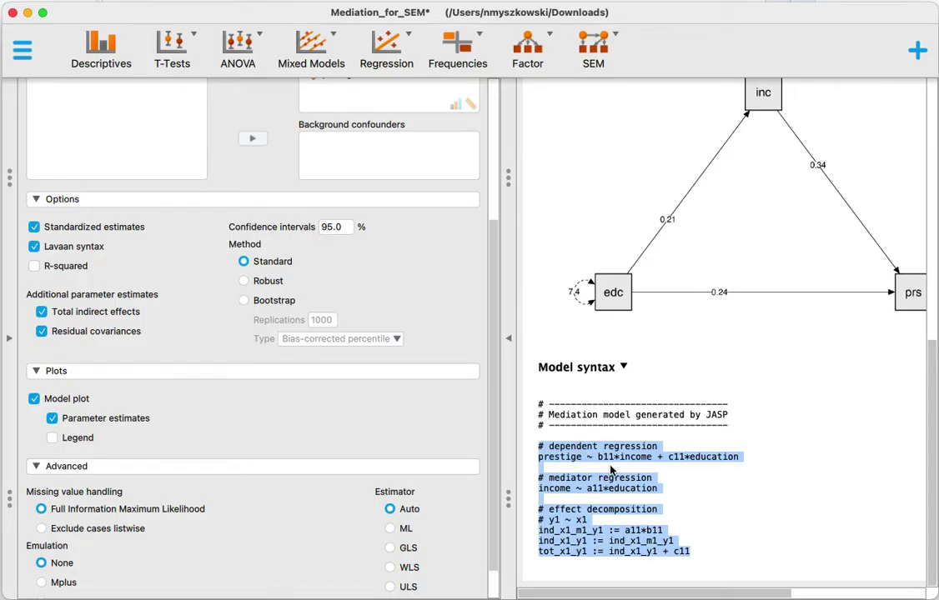
click(593, 49)
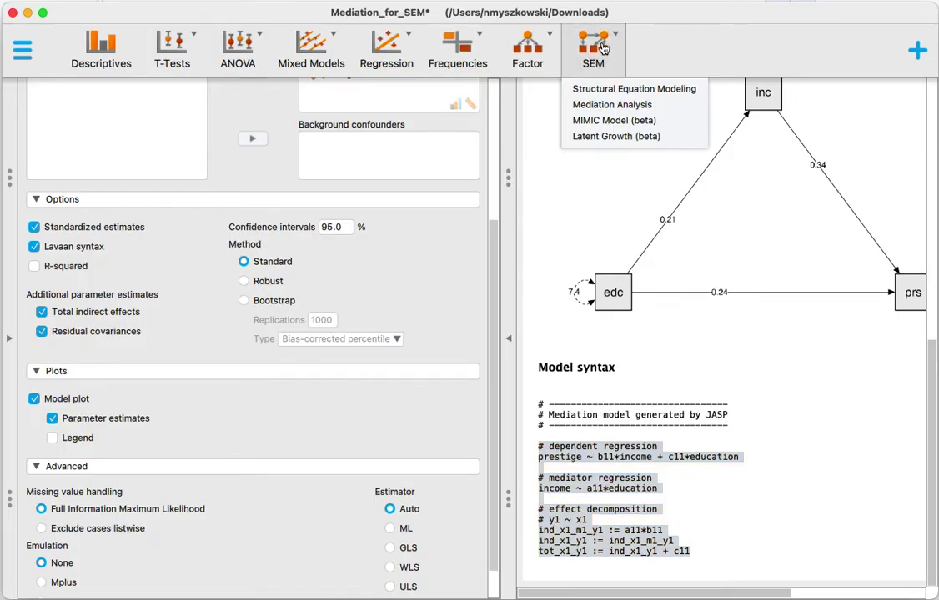
Step: Paste the mediation syntax into a new SEM analysis's Model 1 and run it
click(617, 90)
click(121, 227)
key(super+v)
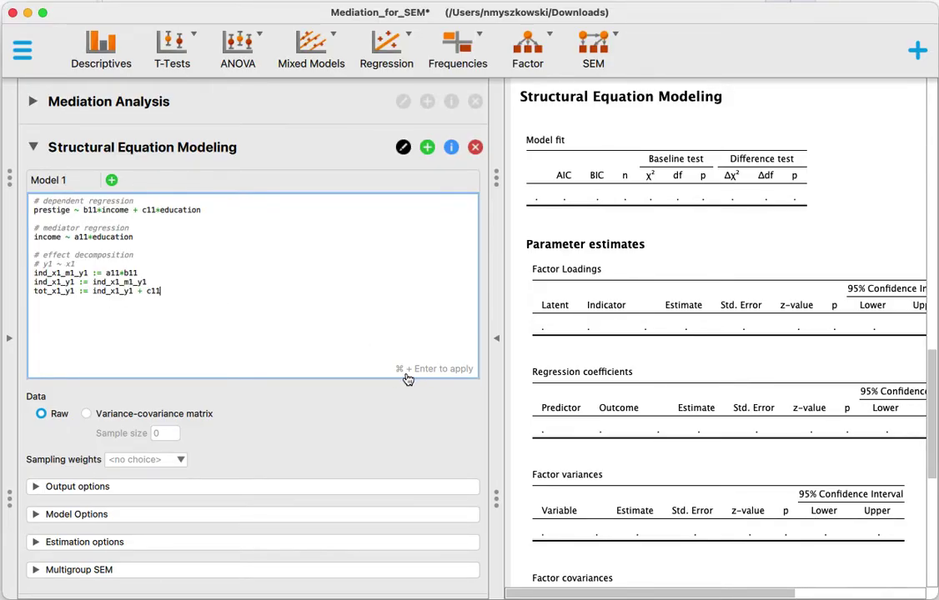
key(super+Return)
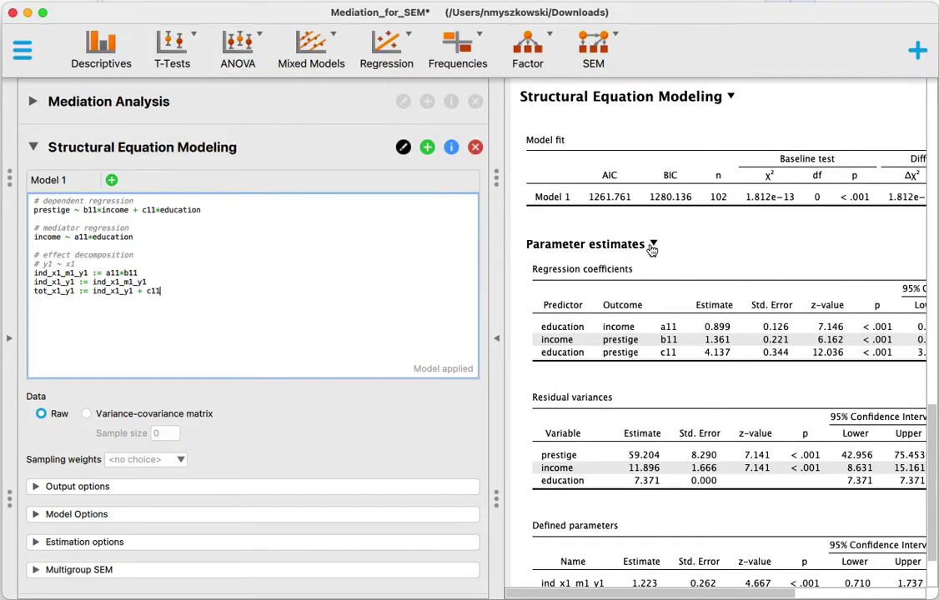
scroll(652, 246, down, 3)
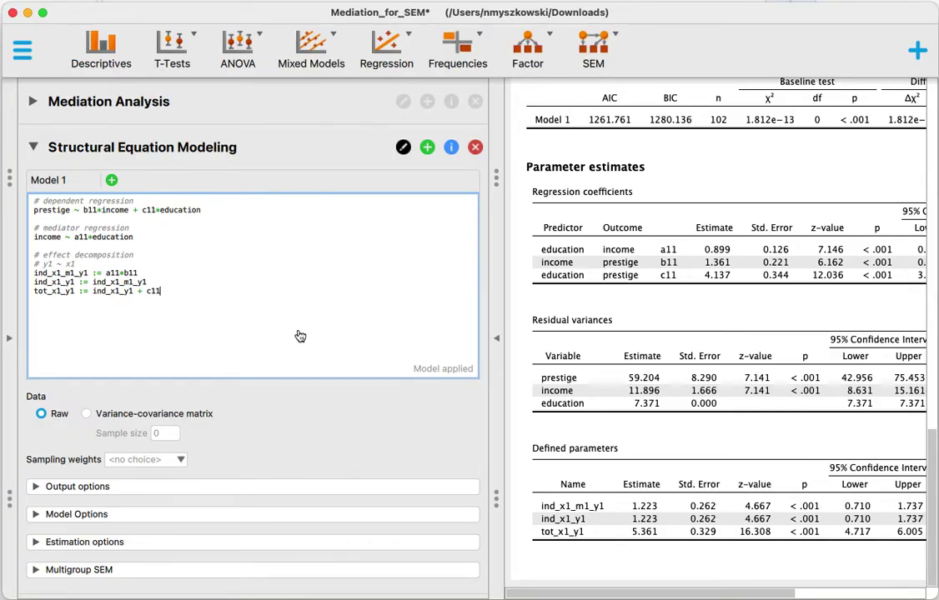
key(Return)
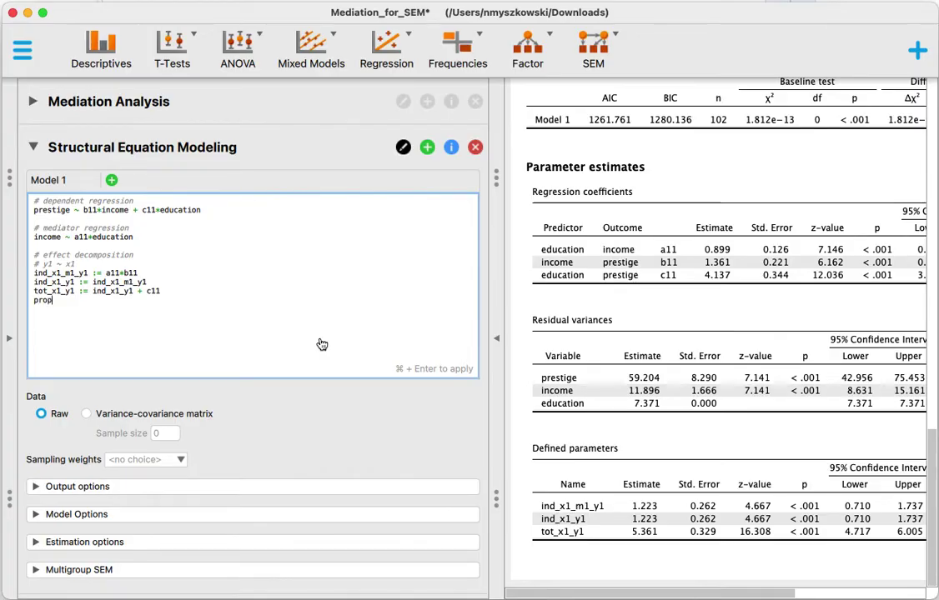
Step: Add the line prop_mediated := ind_x1_y1 / tot_x1_y1 and rerun, yielding 0.228
text(_mediated :=)
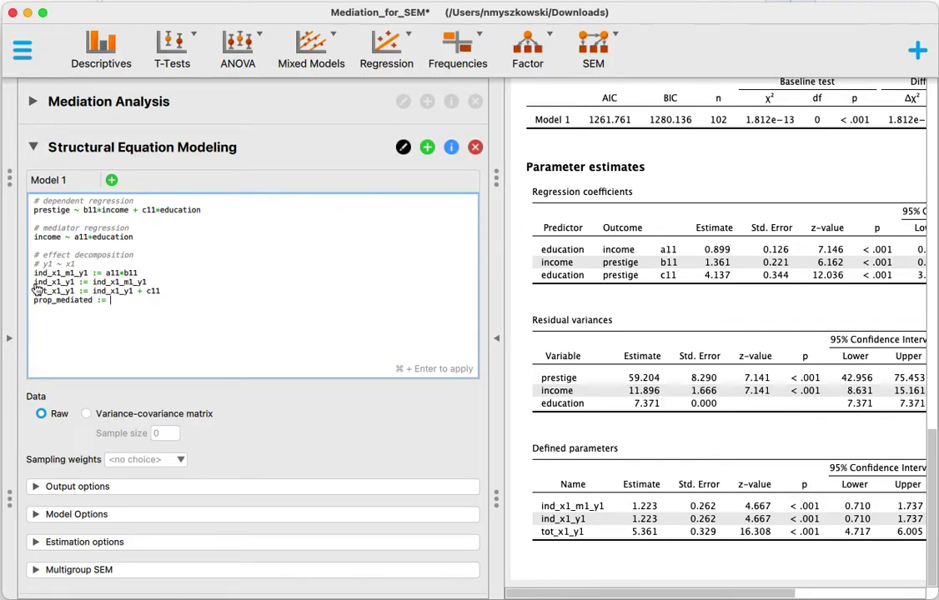
drag(36, 284, 71, 284)
key(super+c)
click(132, 308)
key(super+v)
double_click(70, 292)
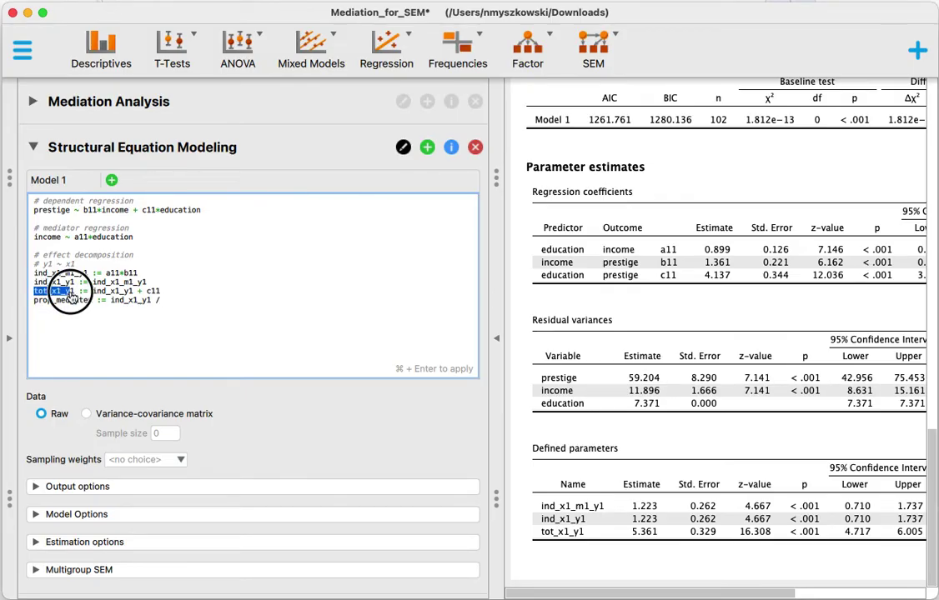
click(172, 307)
key(super+v)
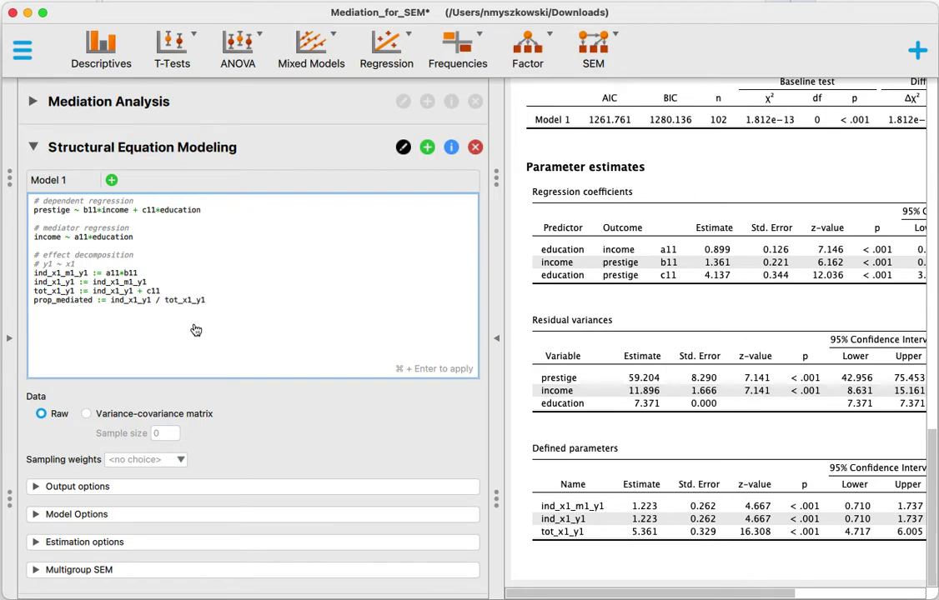
key(super+Return)
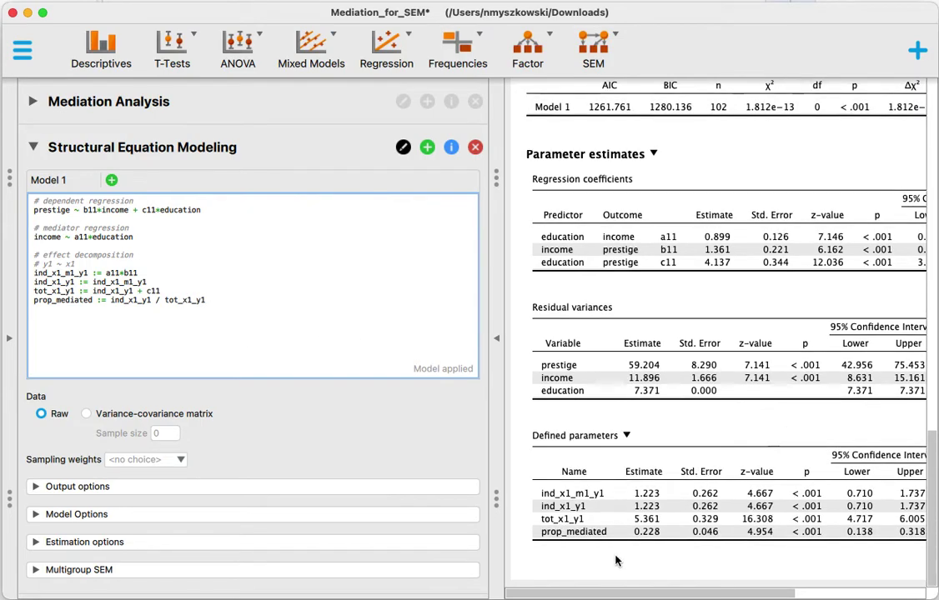